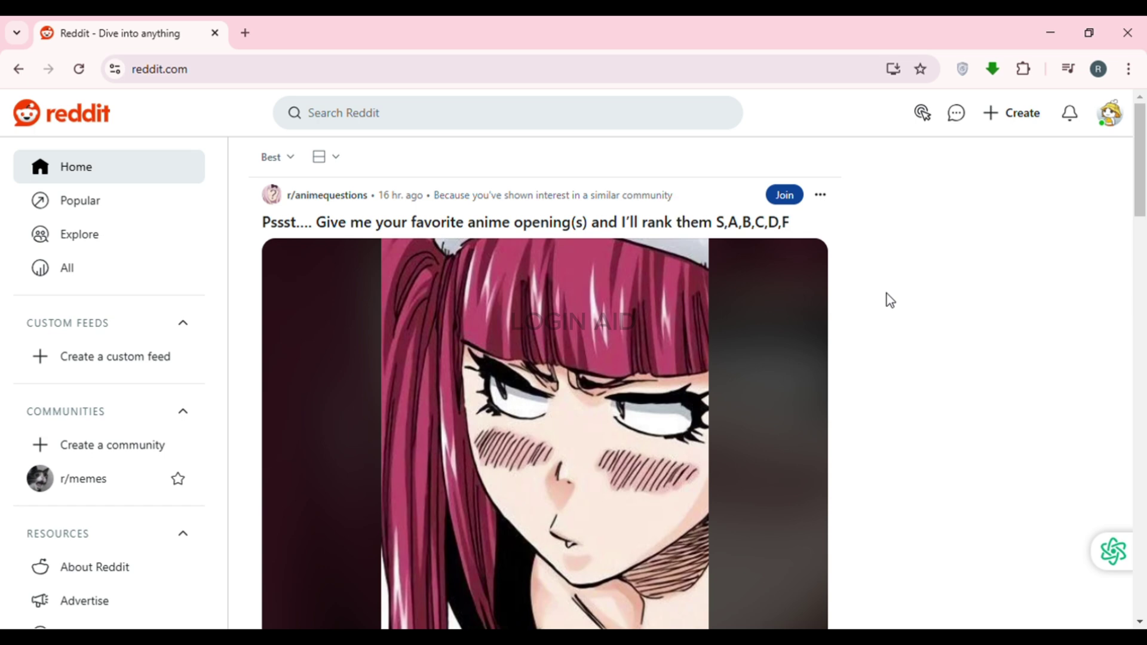
Open reveddit.com in a new Chrome tab.
{"action": "left_click", "coordinate": [246, 33]}
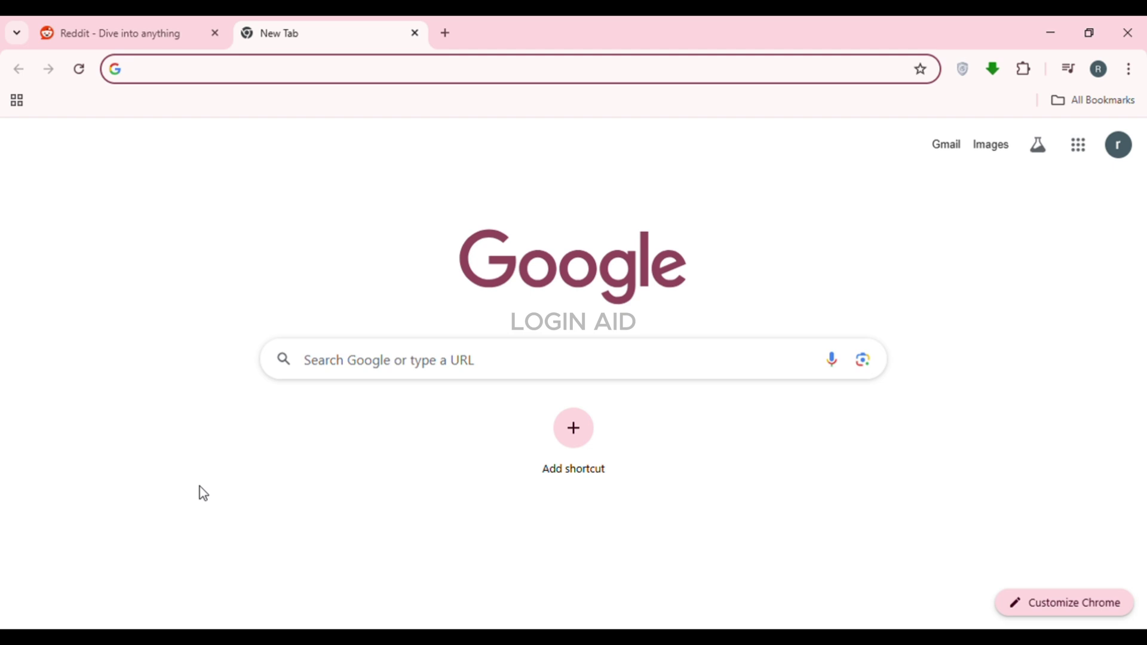
{"action": "left_click", "coordinate": [160, 71]}
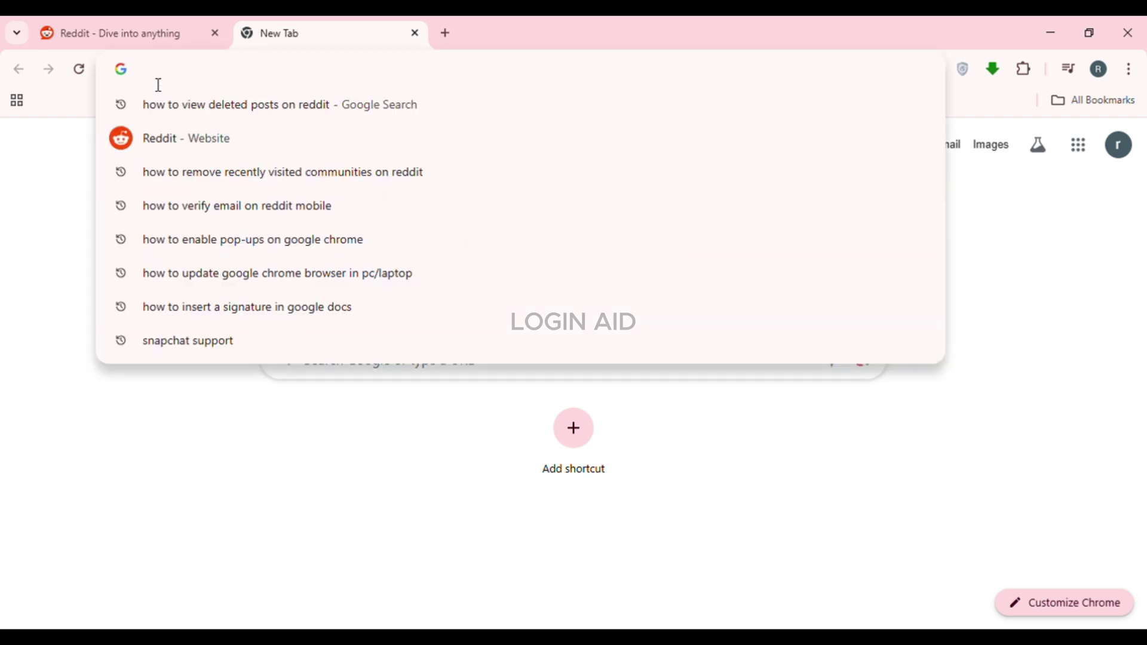
{"action": "type", "text": "reveddit"}
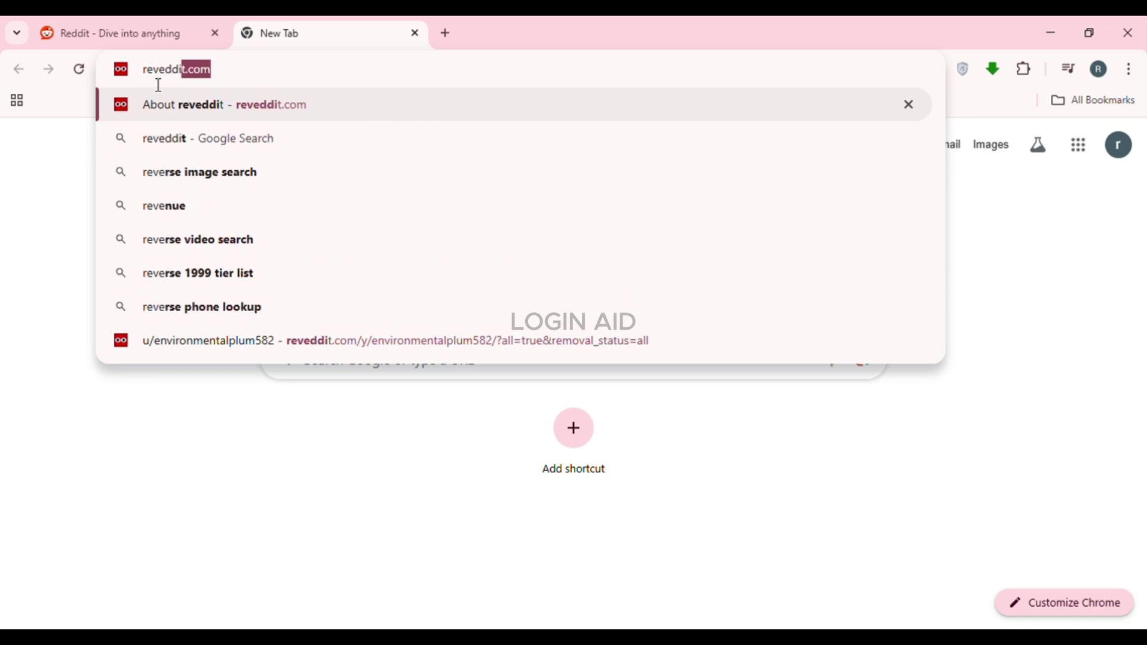
{"action": "type", "text": ".com"}
{"action": "key", "text": "Return"}
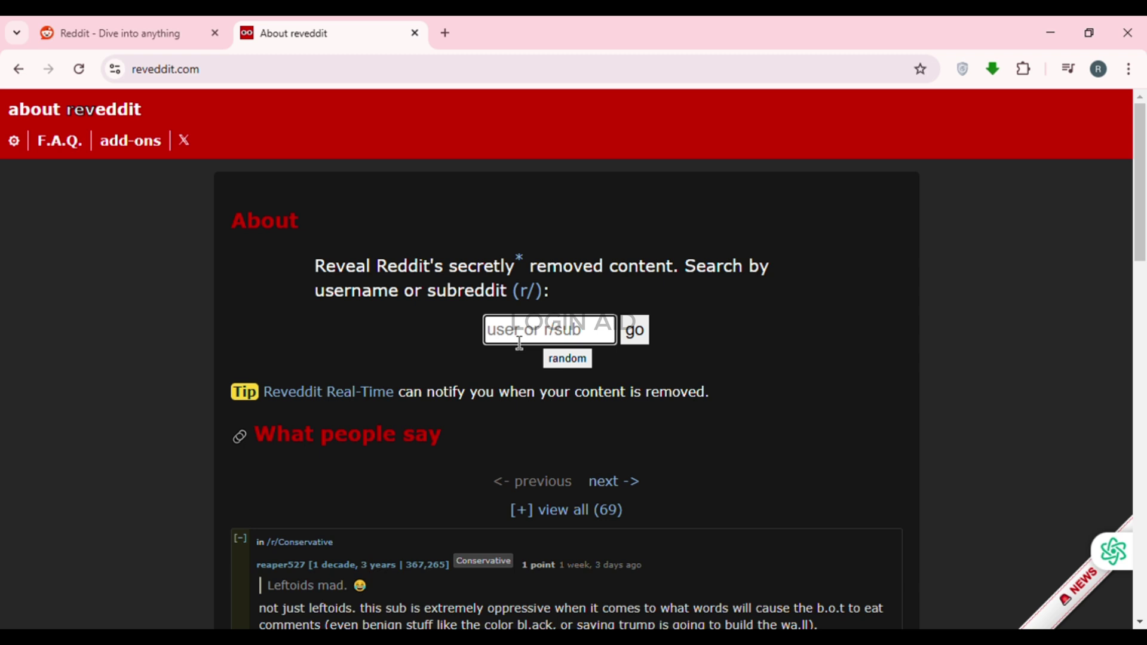
{"action": "key", "text": "ctrl+v"}
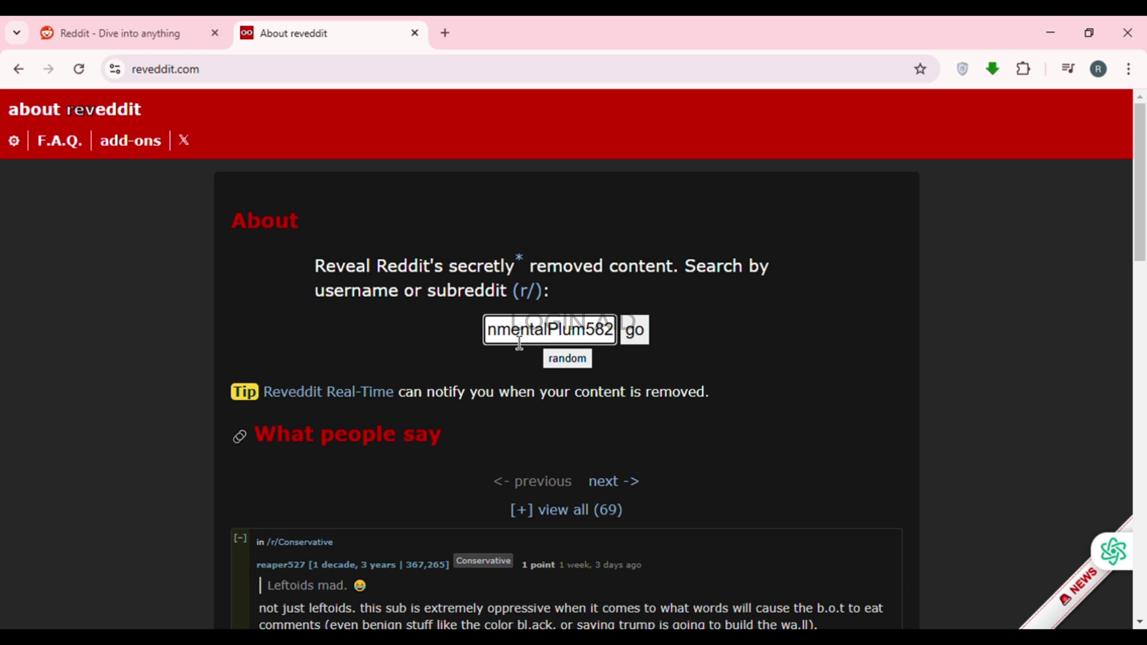
{"action": "left_click", "coordinate": [635, 330]}
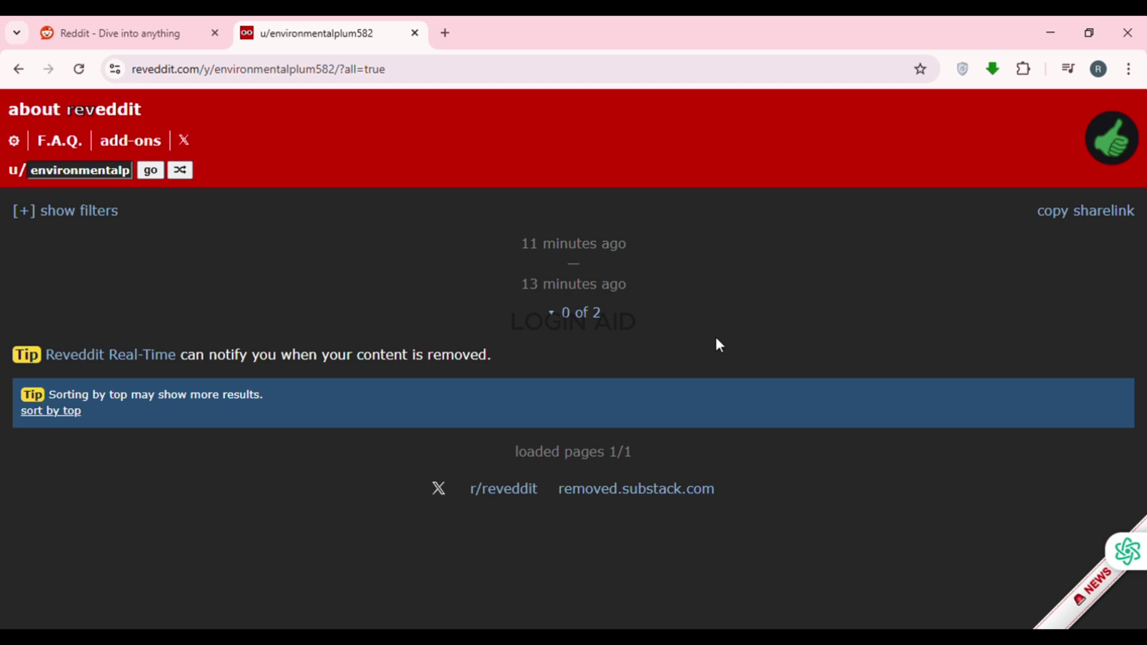
Expand the '0 of 2' results to show both posts, boring and hello.
{"action": "left_click", "coordinate": [583, 315]}
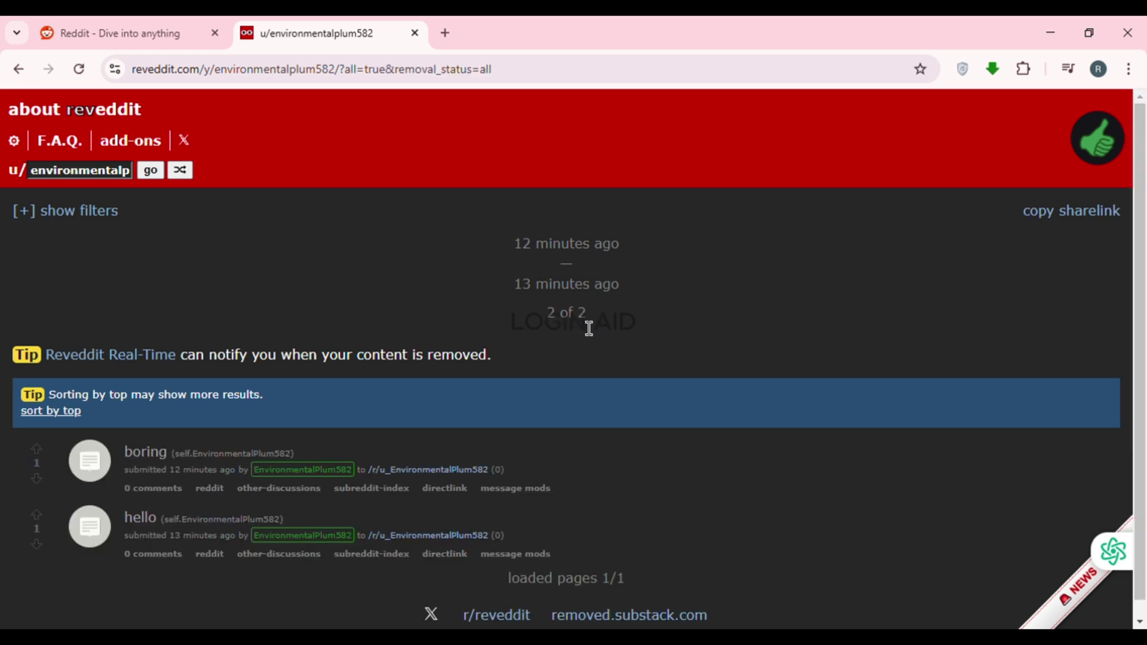